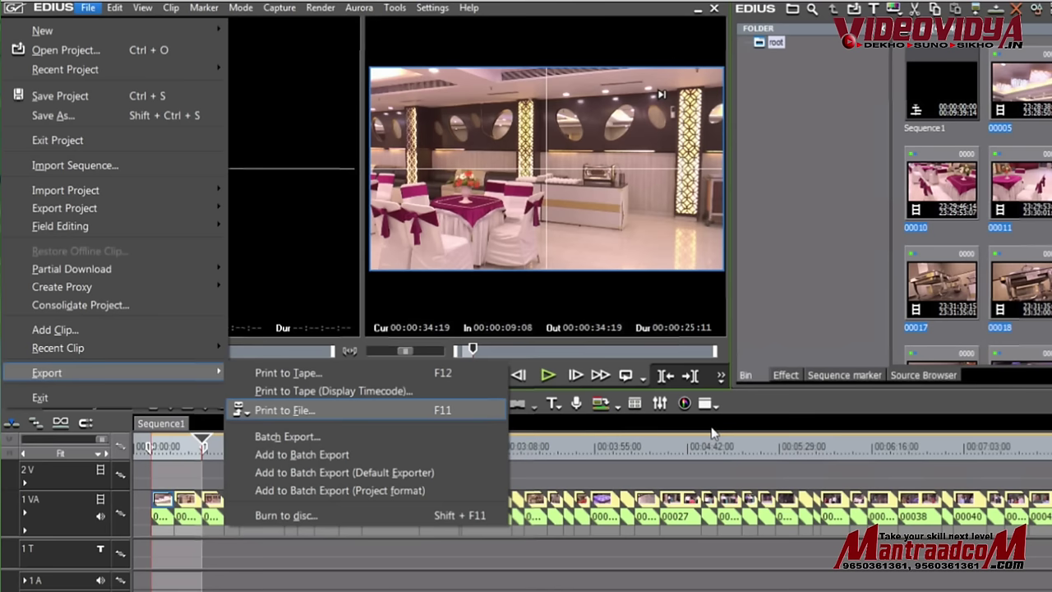
- Start exporting the sequence with Print to File
key("Up")
key("Up")
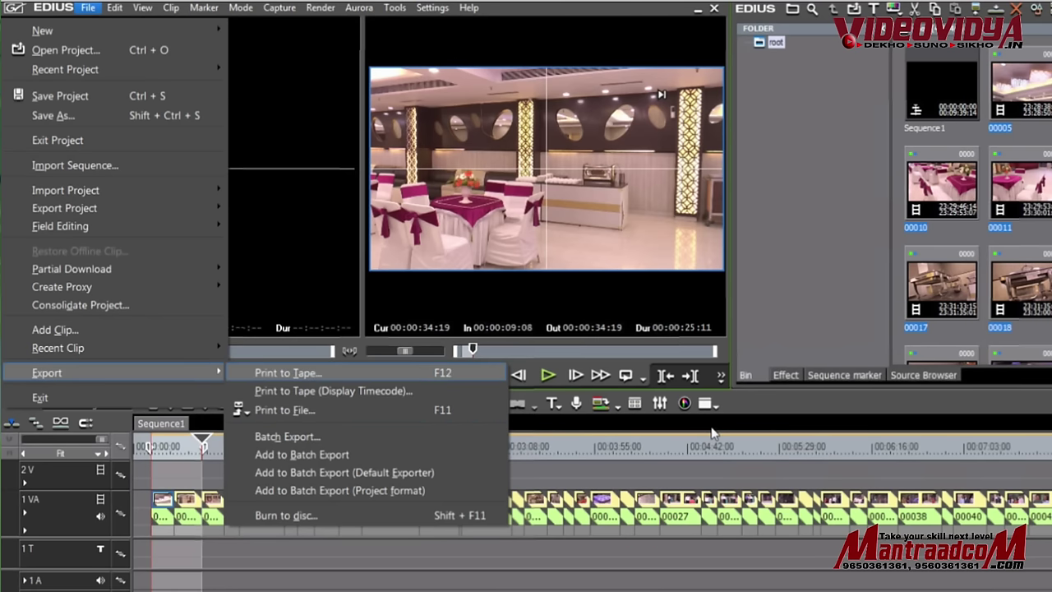
key("Down")
key("Down")
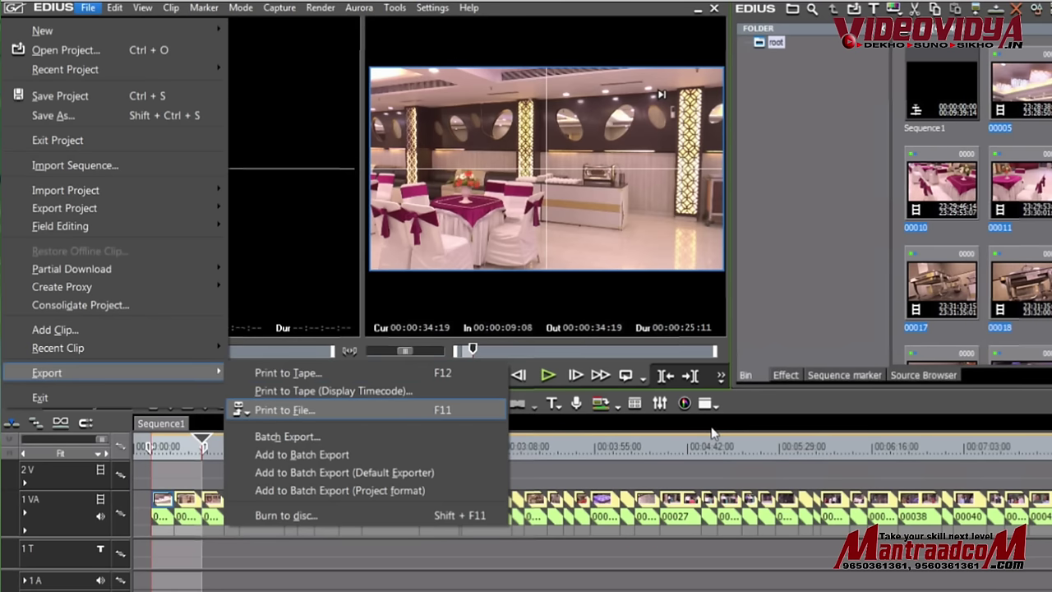
key("Up")
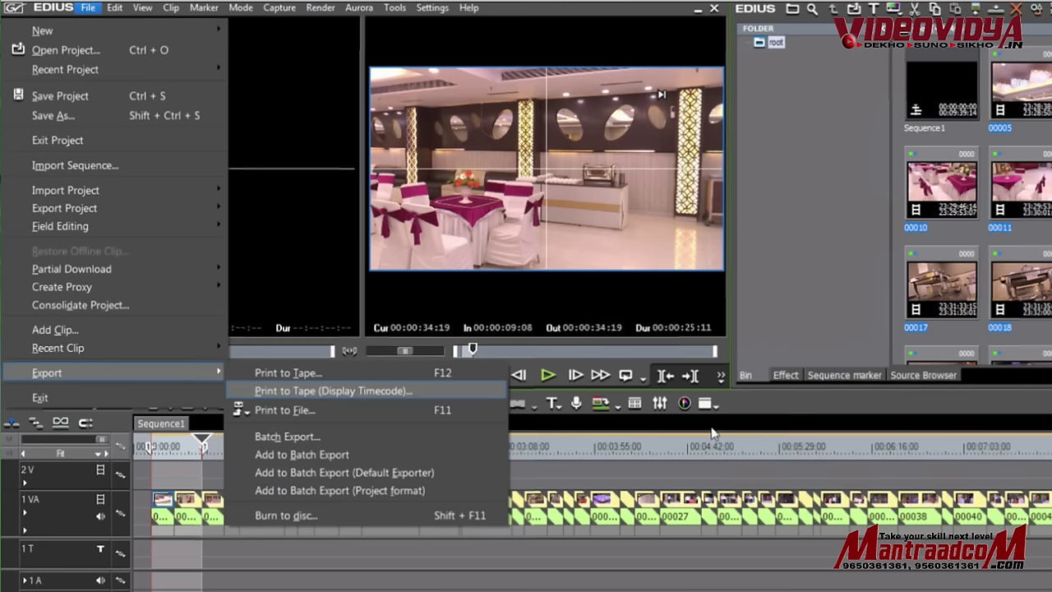
key("Return")
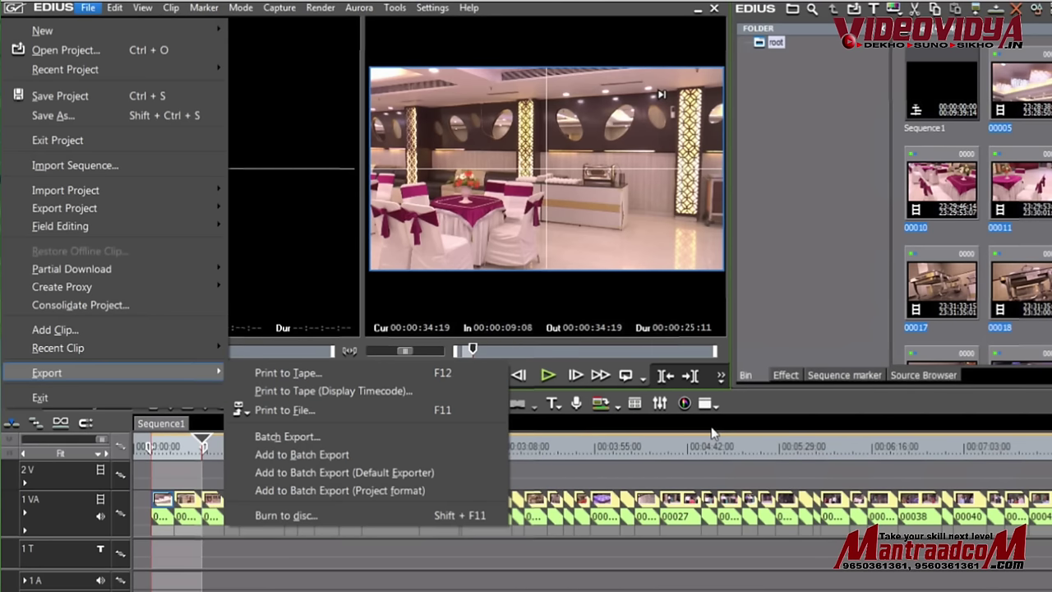
key("Down")
key("Down")
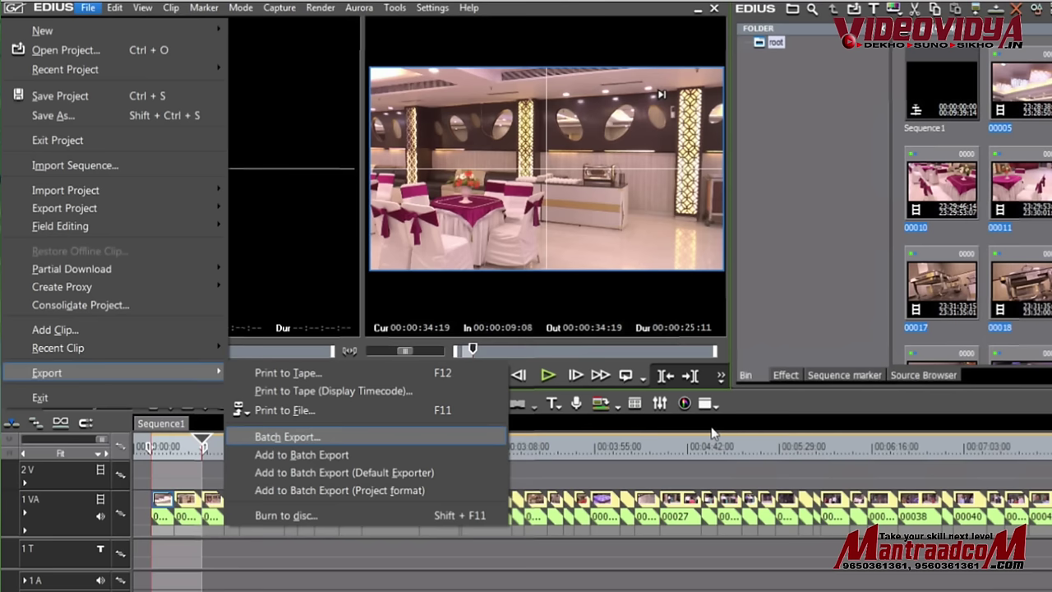
key("Up")
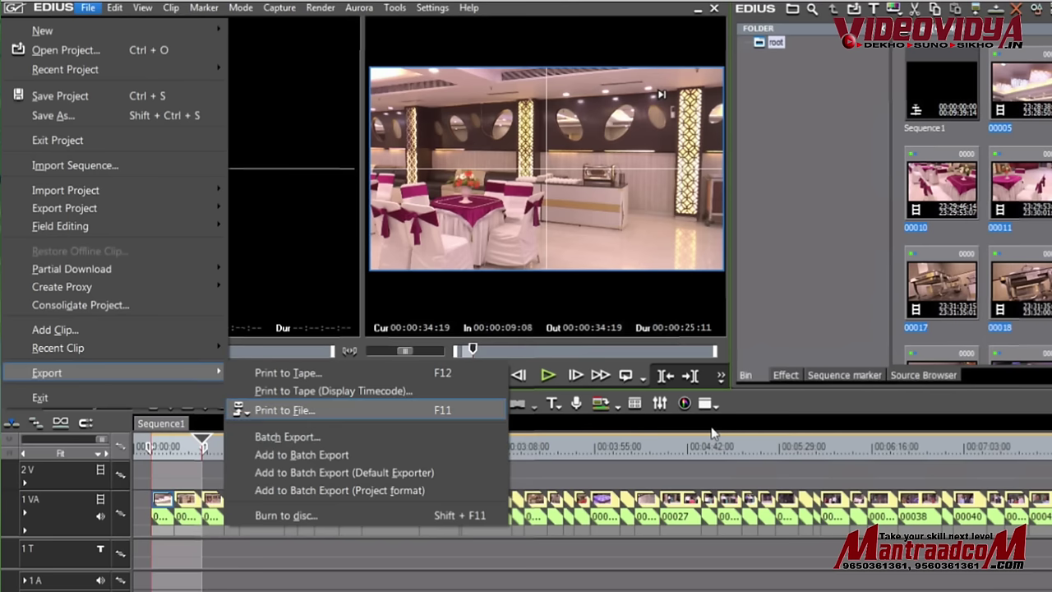
key("Return")
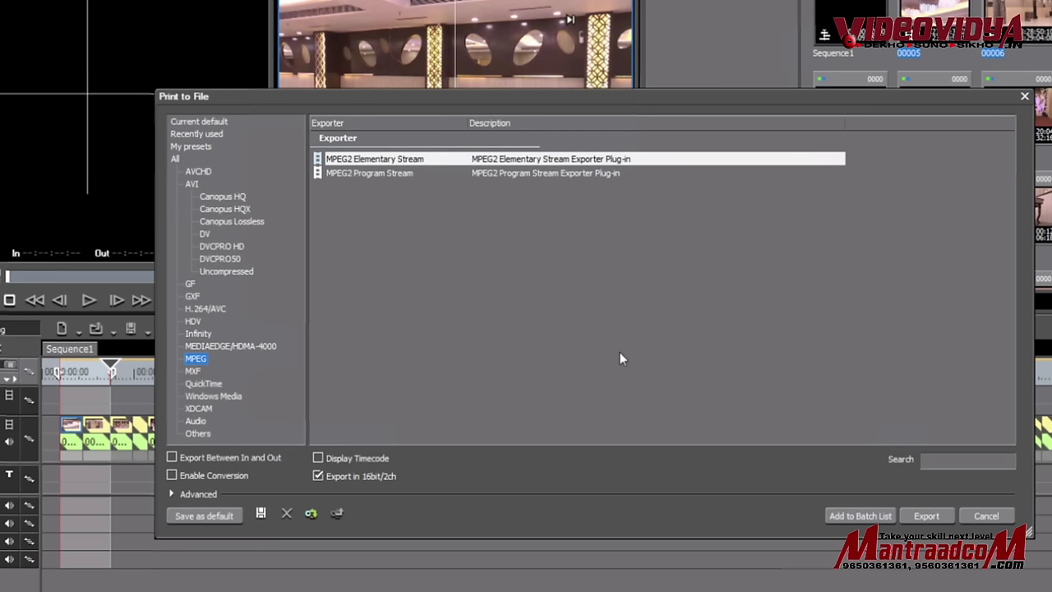
- Choose the MPEG2 Elementary Stream exporter and keep MPEG1 Audio Layer-2 as its audio format
key("space")
key("Return")
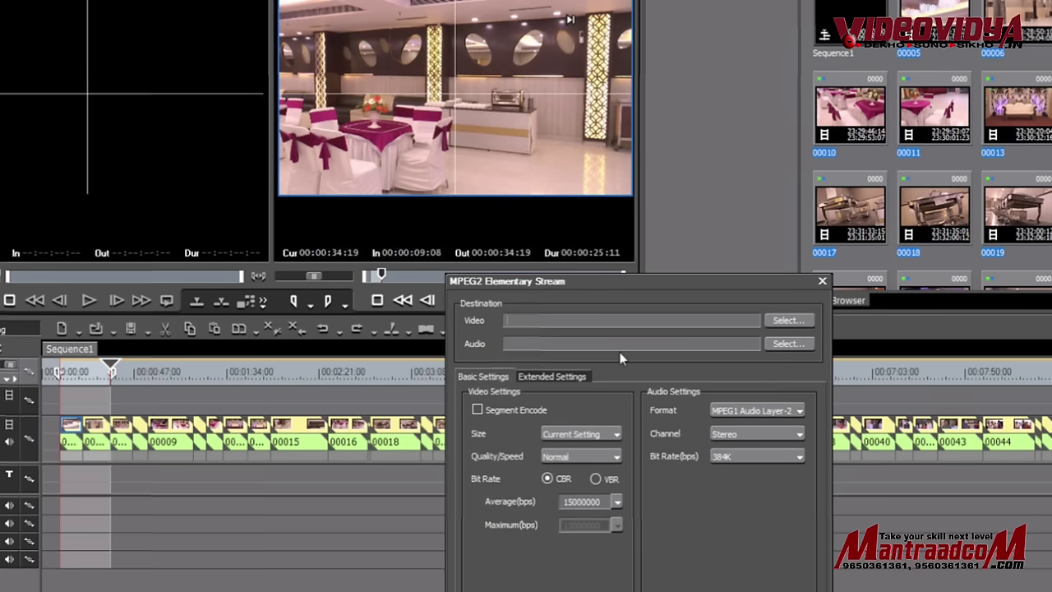
key("alt+Down")
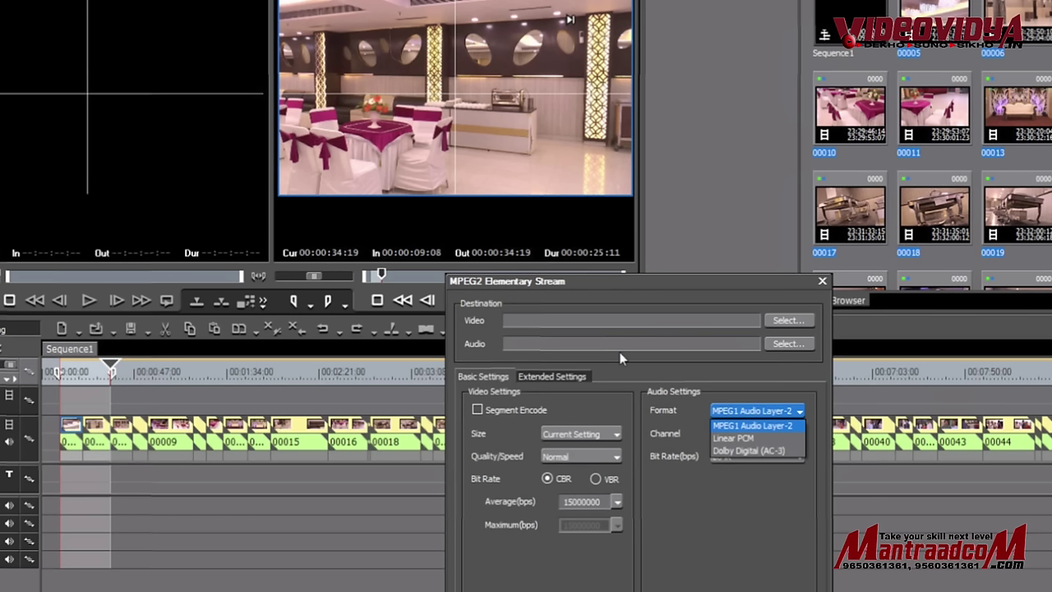
key("Down")
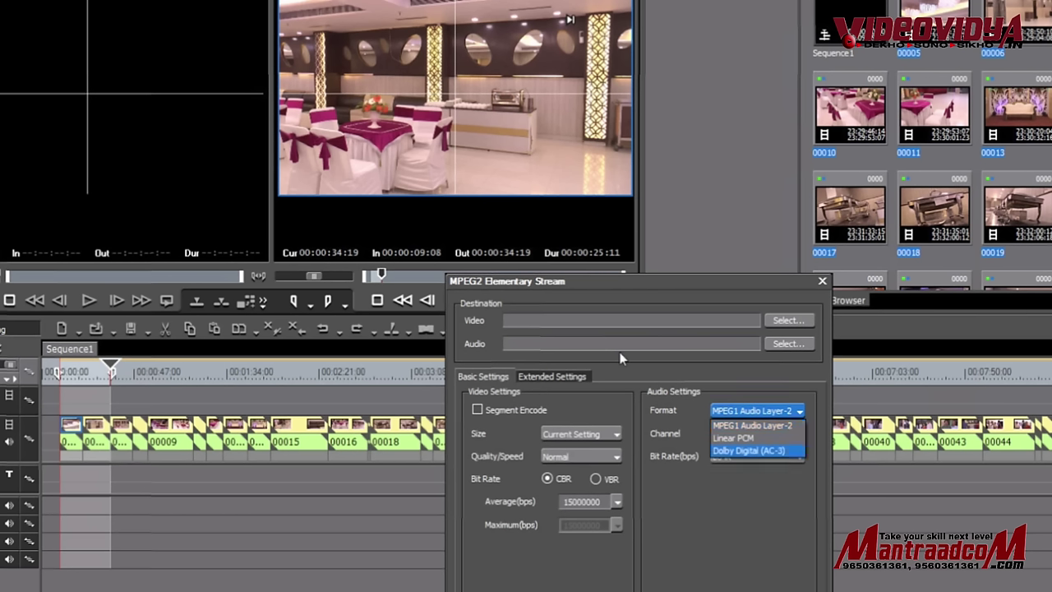
key("Up")
key("Up")
key("Return")
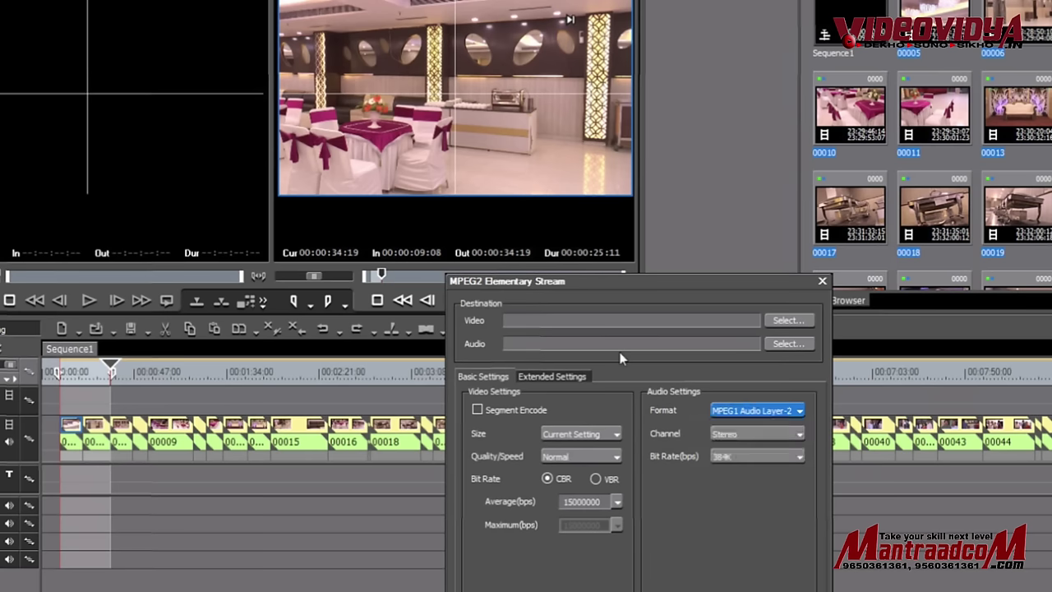
left_click(620, 358)
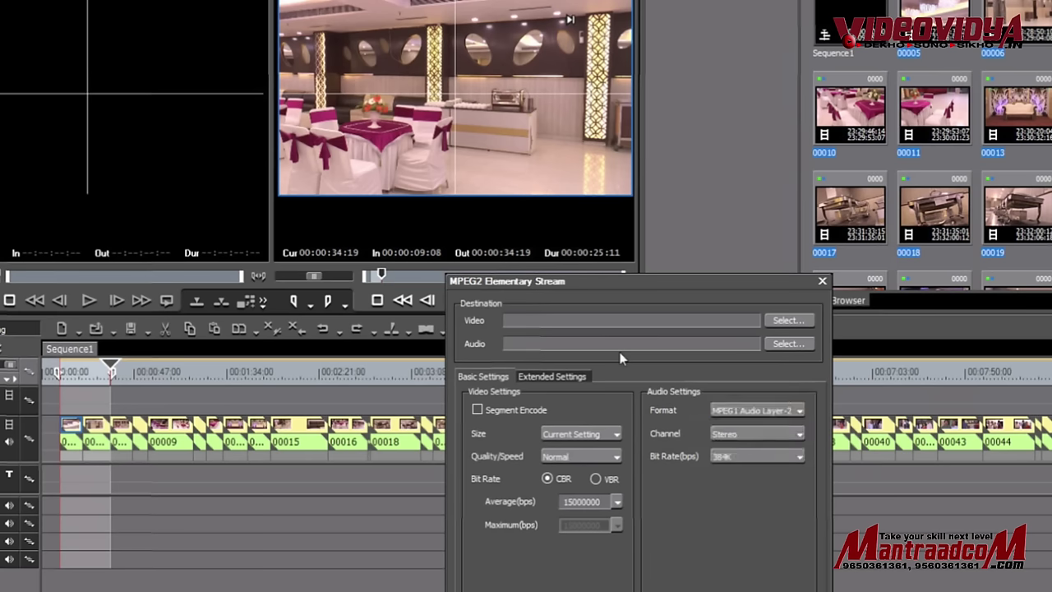
- Set the video destination to a file named "ekta editing" in New folder (2) on drive F
type("ekta editing")
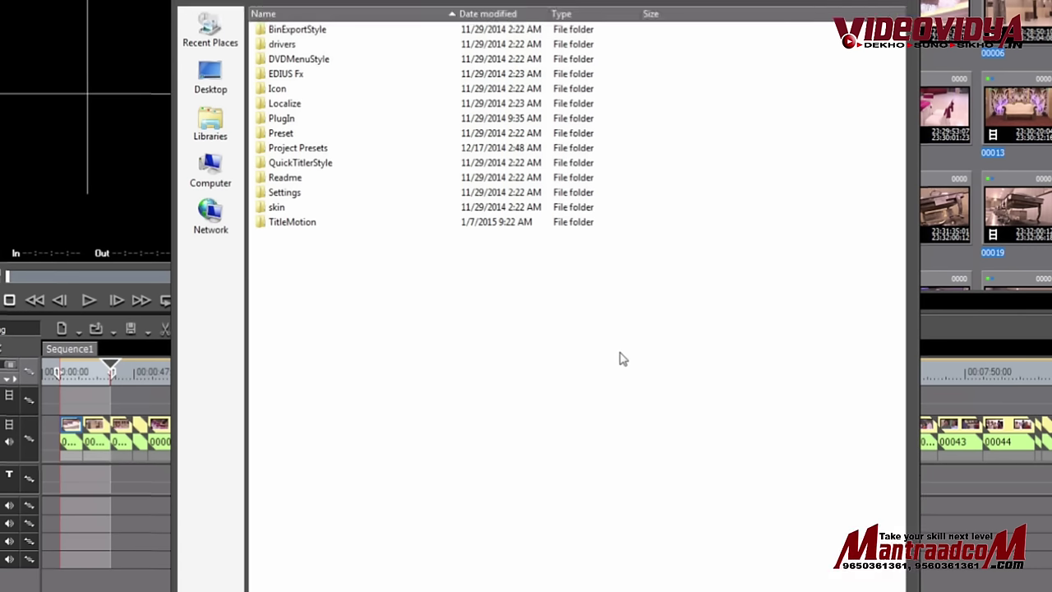
key("F4")
key("Down")
key("Down")
key("Down")
key("Down")
key("Down")
key("Down")
key("Return")
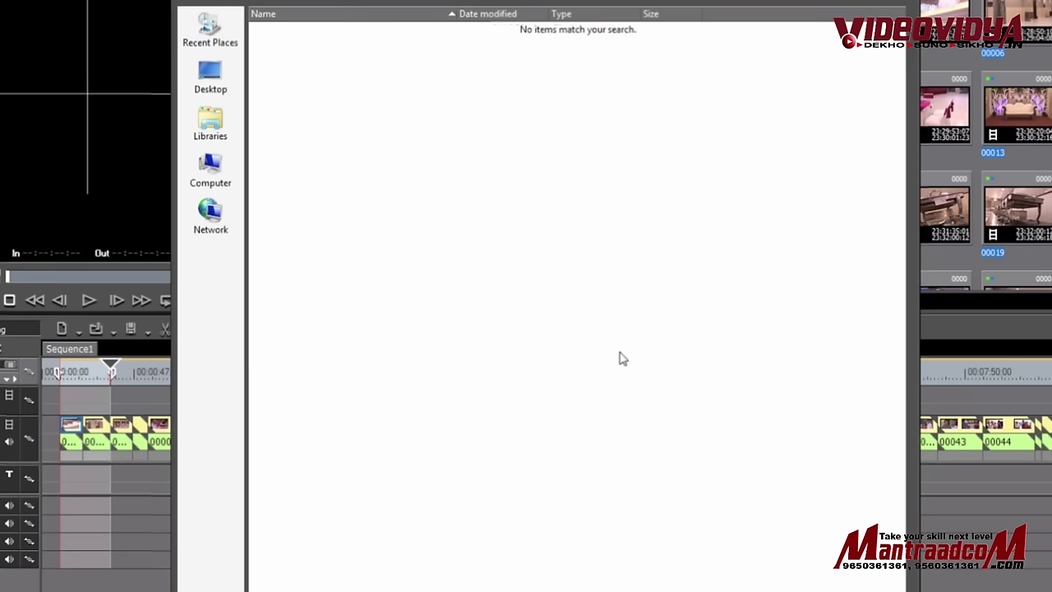
key("Return")
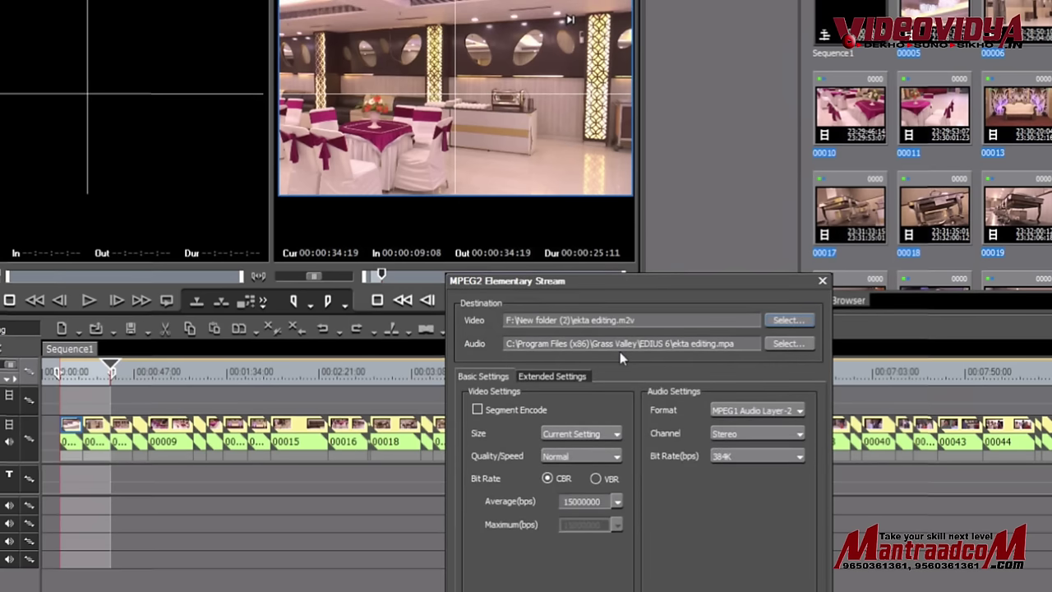
- Set the audio destination to New folder (2) on drive F as well and run the MPEG2 export
key("shift+Left")
key("shift+Left")
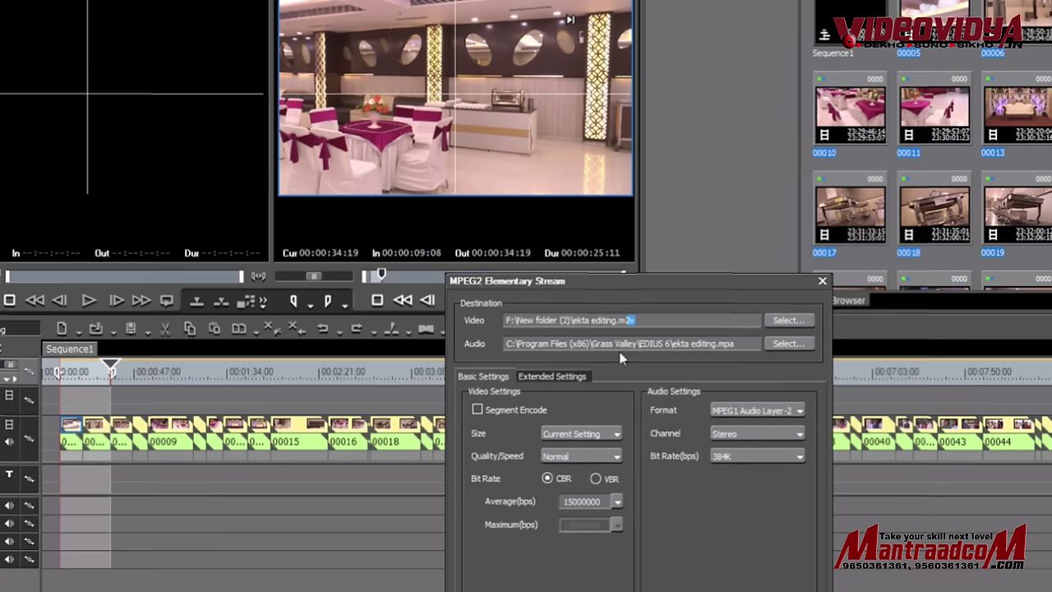
key("shift+Left")
key("Return")
key("Return")
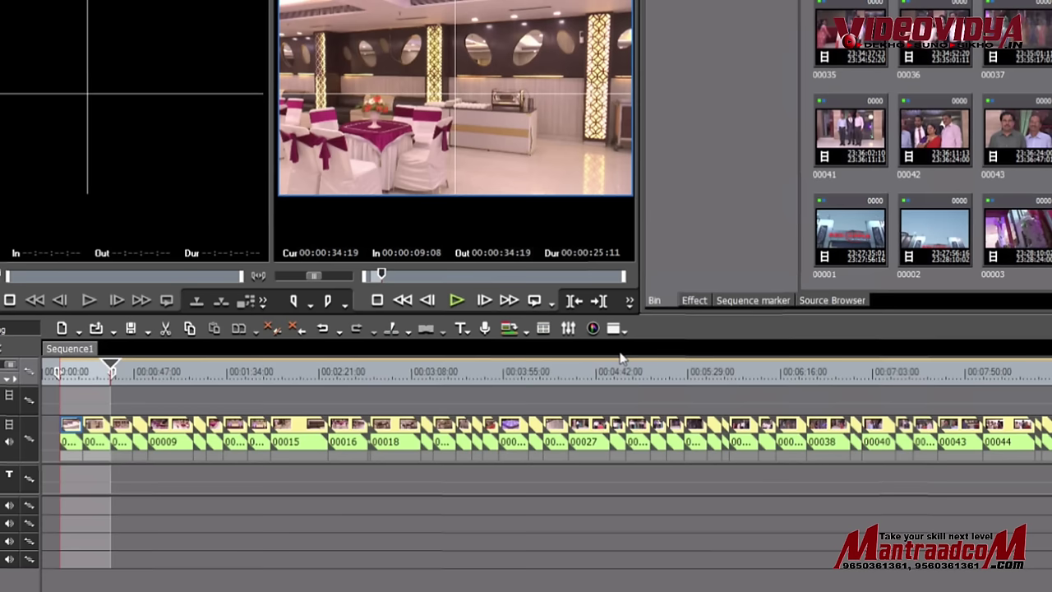
- Switch to Windows Explorer, play the "ekta editing" video from New folder (2) maximized, close the player and return to drive F
key("alt+Tab")
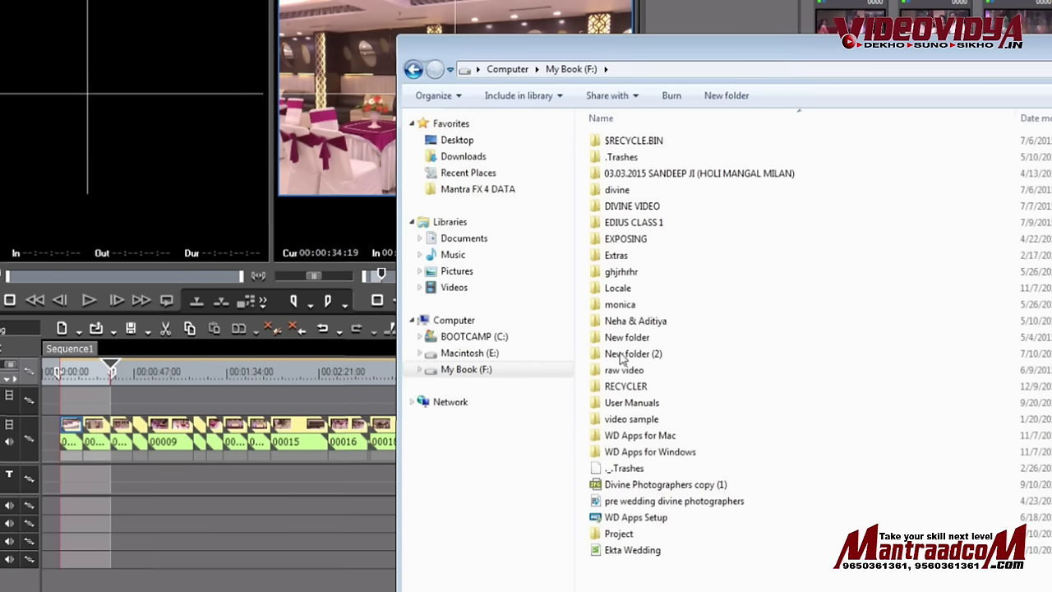
double_click(621, 355)
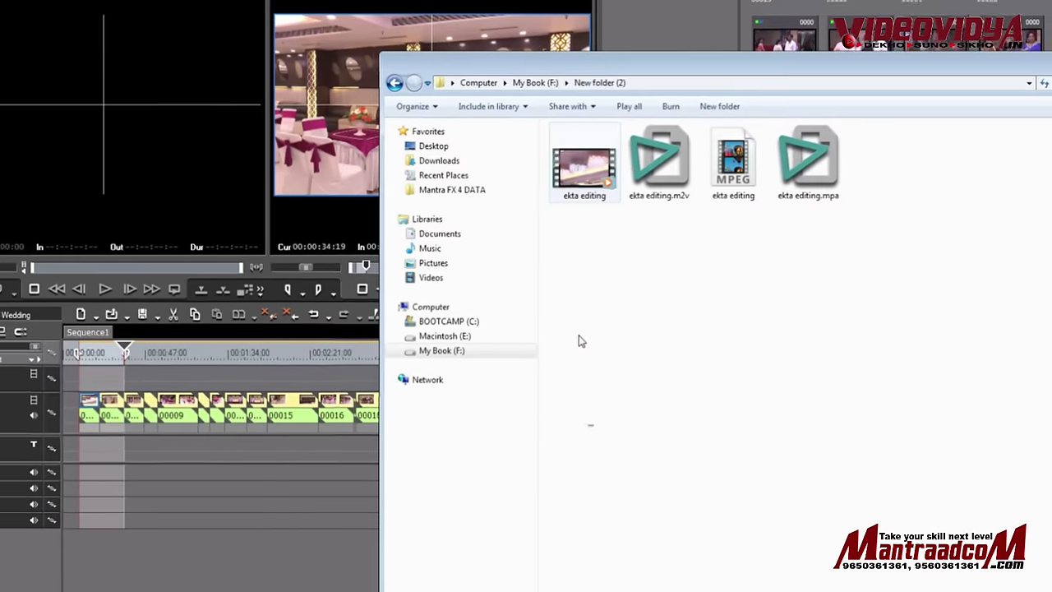
key("shift+F10")
key("Return")
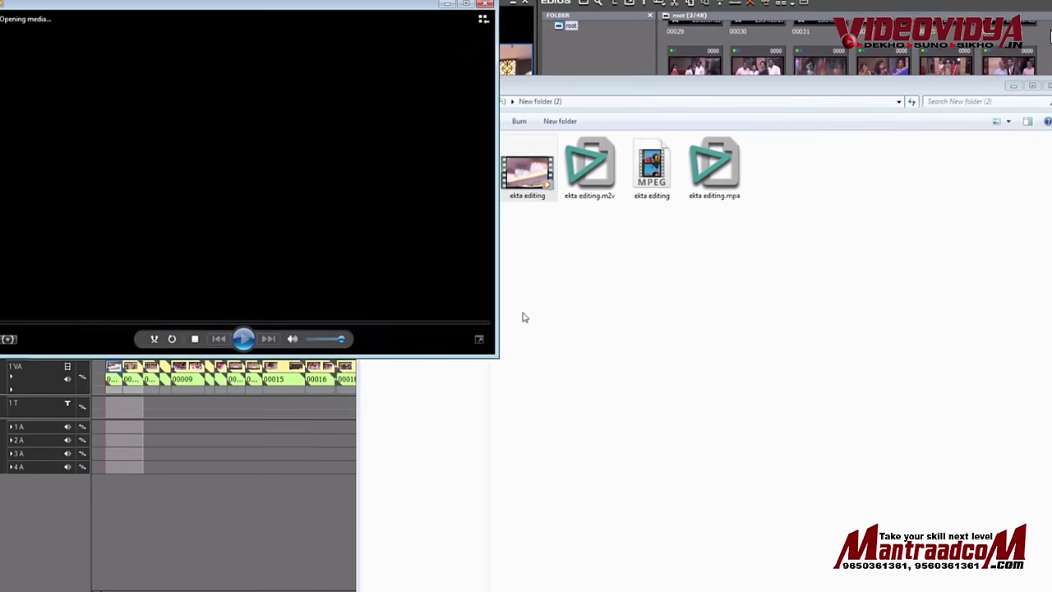
left_click(466, 3)
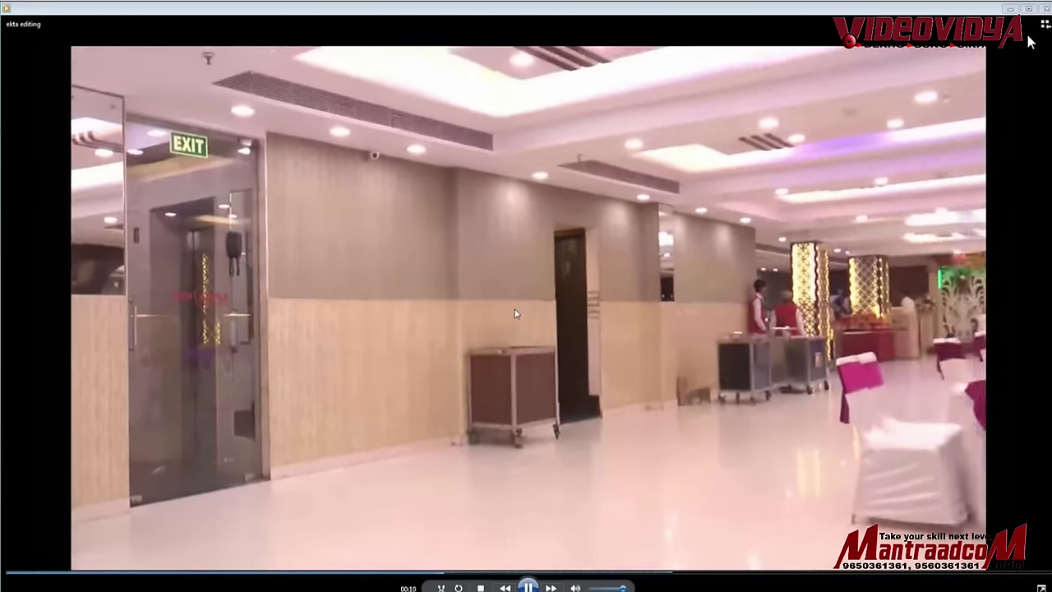
key("alt+F4")
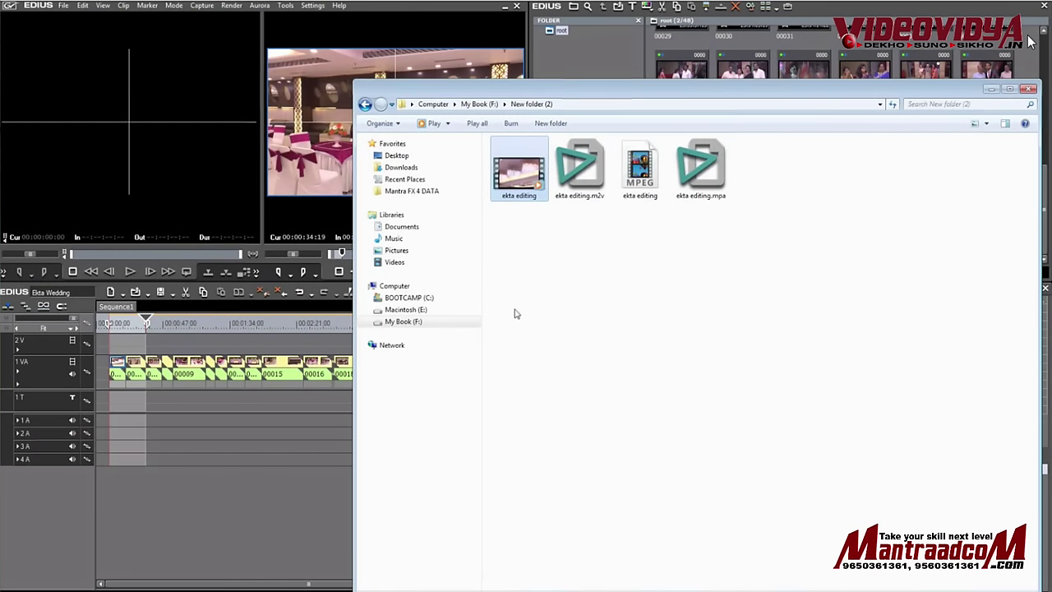
key("BackSpace")
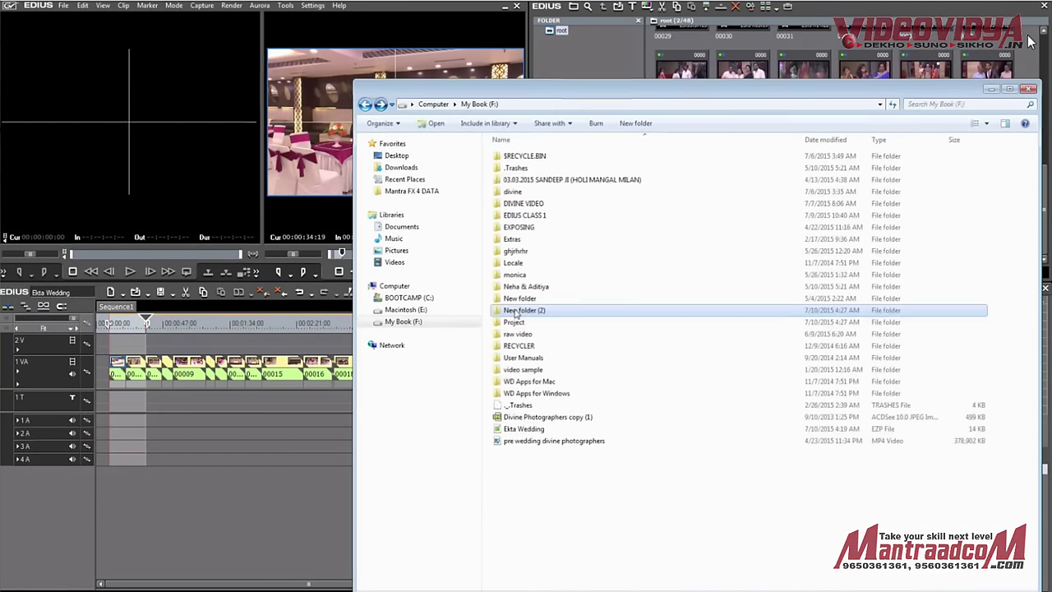